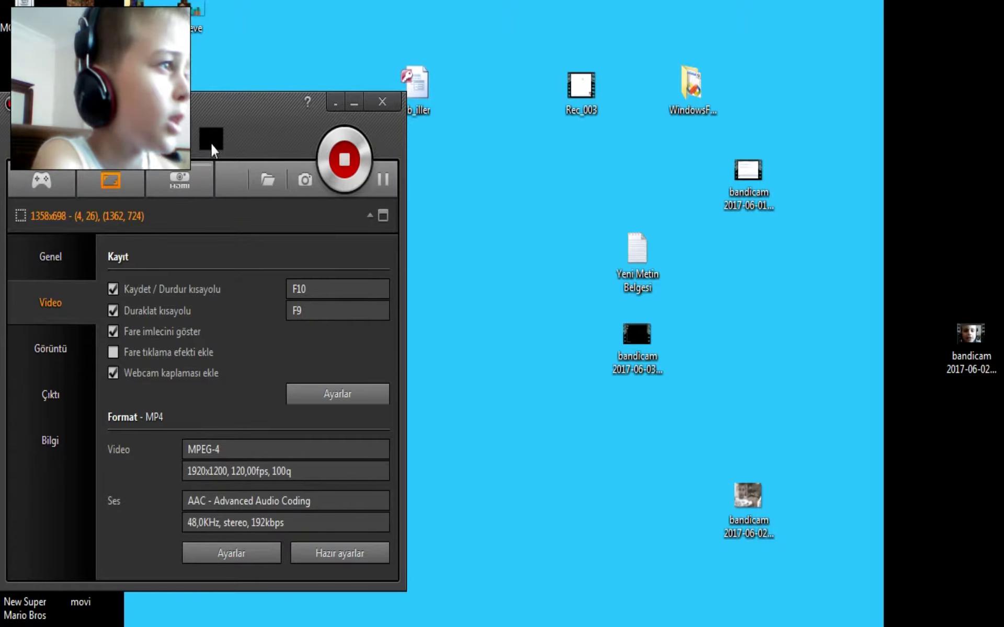
# Open the video recording settings and review the audio and webcam options.
pyautogui.moveTo(193, 99); pyautogui.dragTo(209, 73)
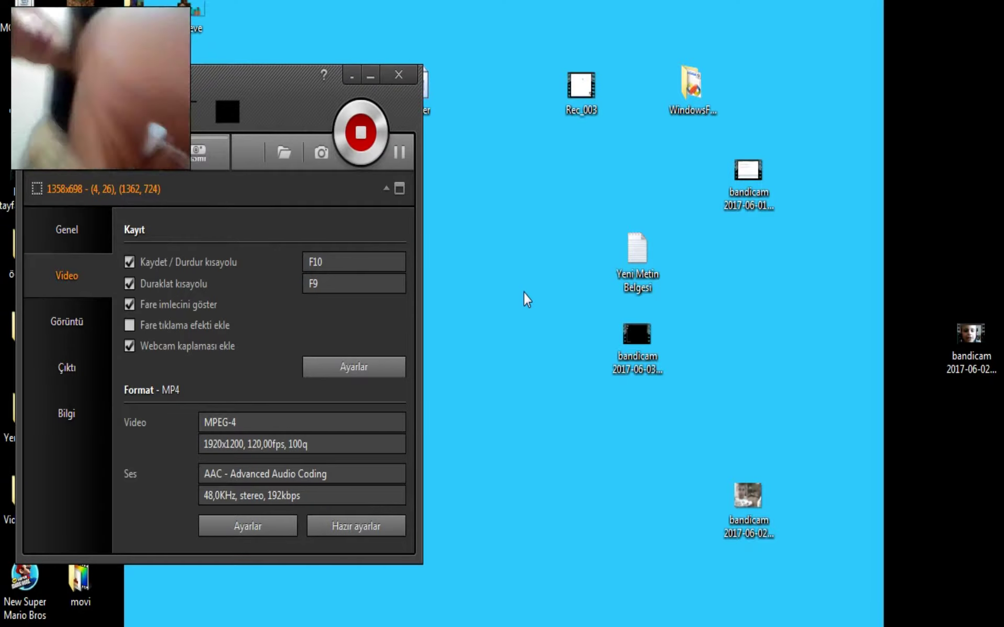
pyautogui.click(227, 108)
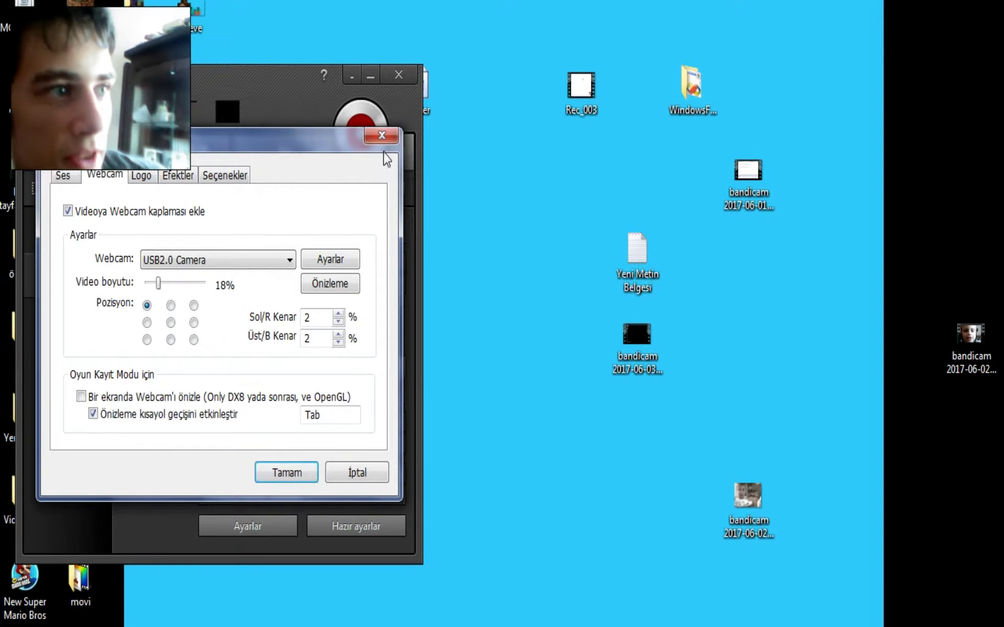
pyautogui.click(381, 136)
pyautogui.click(346, 364)
pyautogui.click(64, 176)
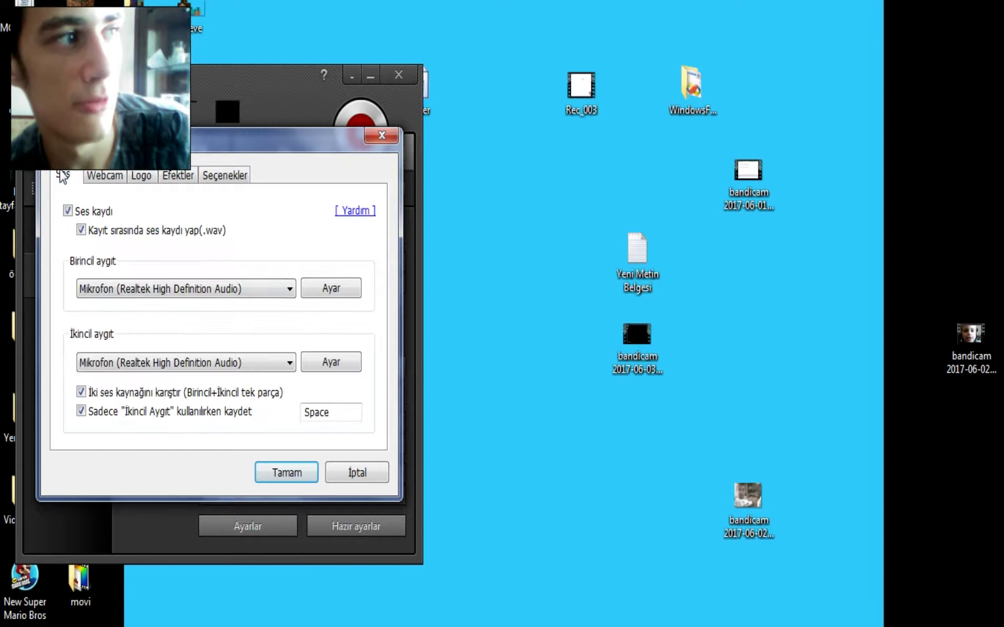
pyautogui.click(107, 178)
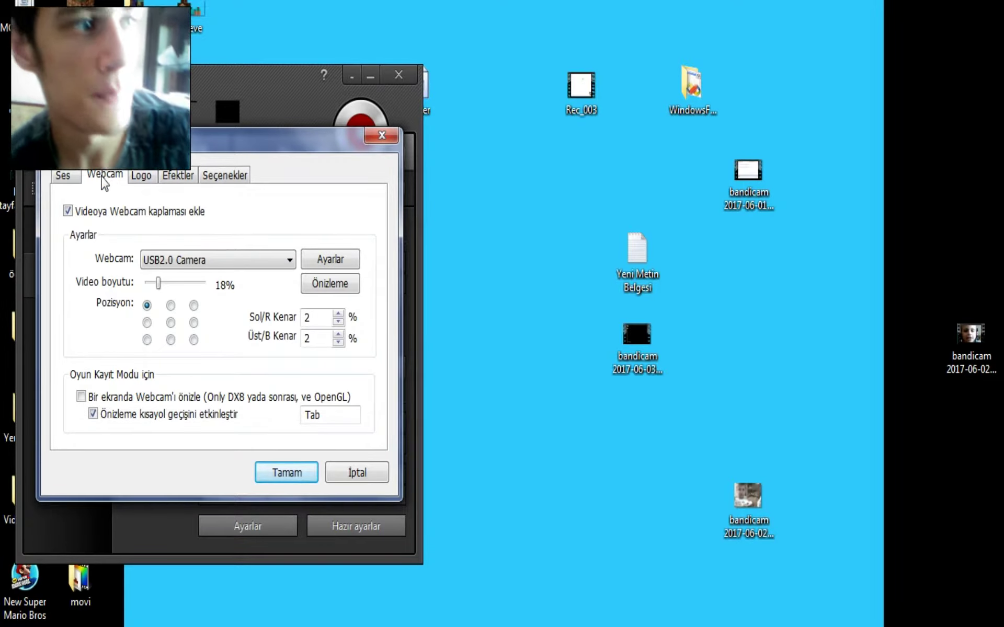
pyautogui.click(65, 177)
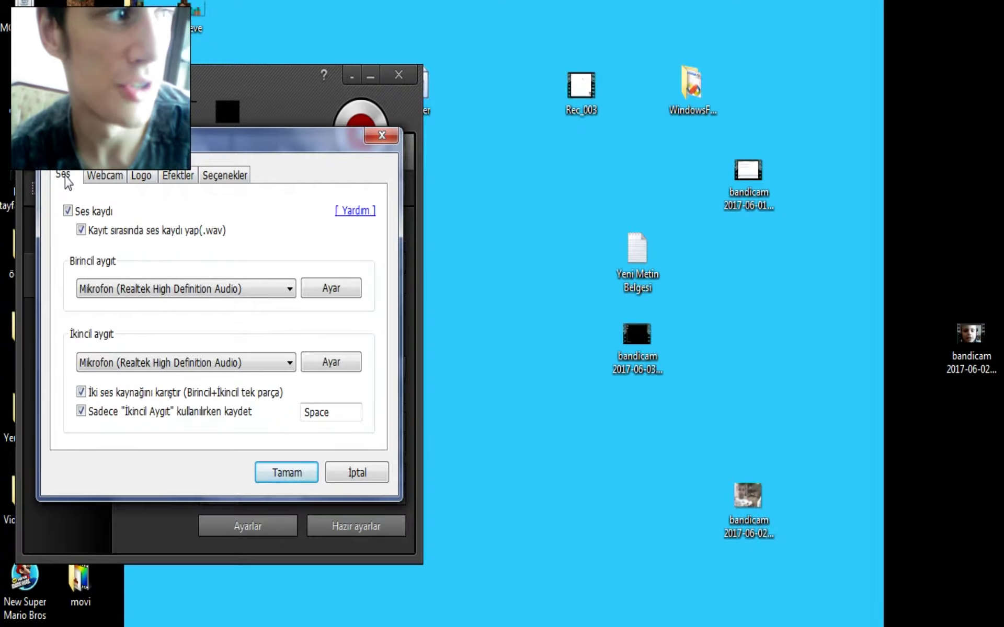
# Switch the secondary audio device to Win7 Sound (WASAPI) and back to Mikrofon (Realtek High Definition Audio).
pyautogui.click(141, 289)
pyautogui.click(141, 290)
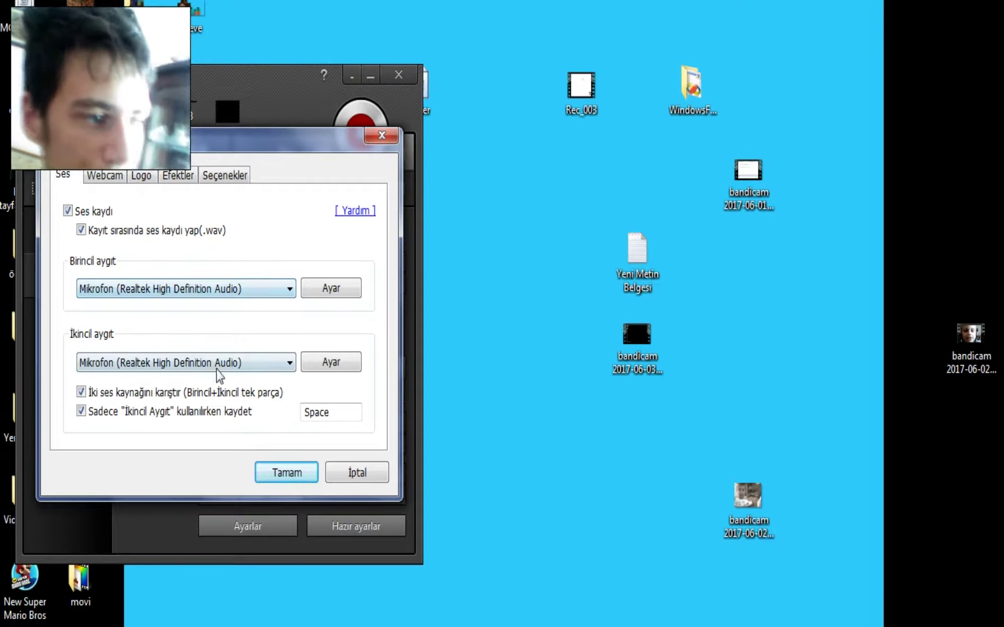
pyautogui.click(149, 366)
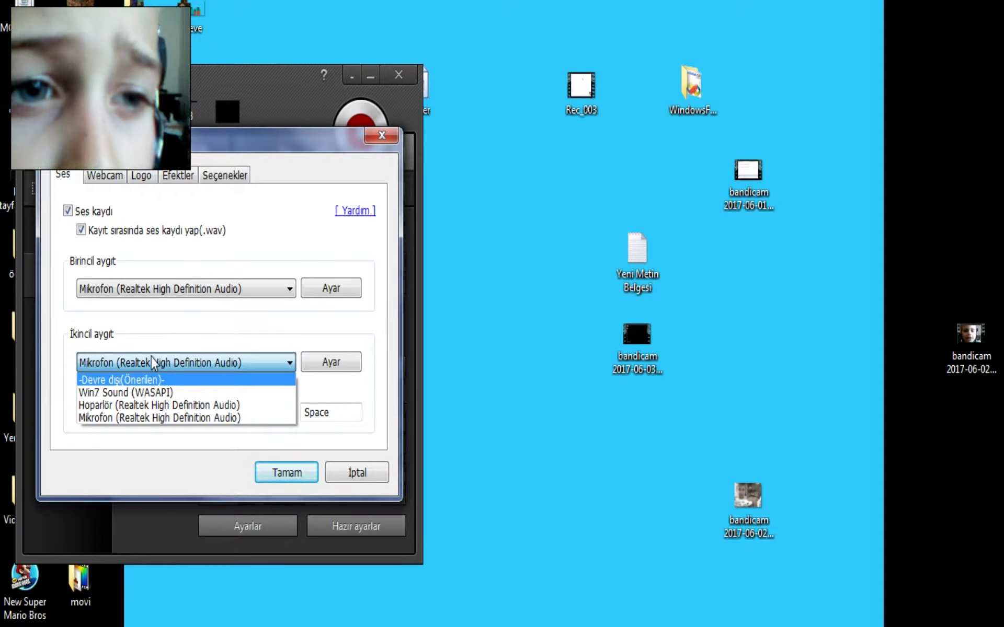
pyautogui.click(90, 394)
pyautogui.click(120, 363)
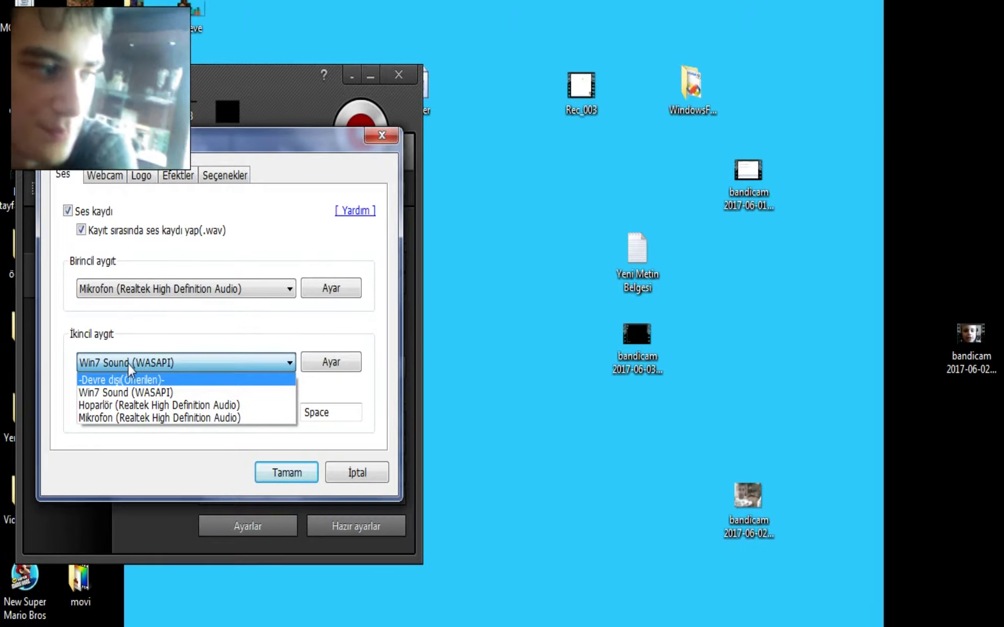
pyautogui.click(108, 418)
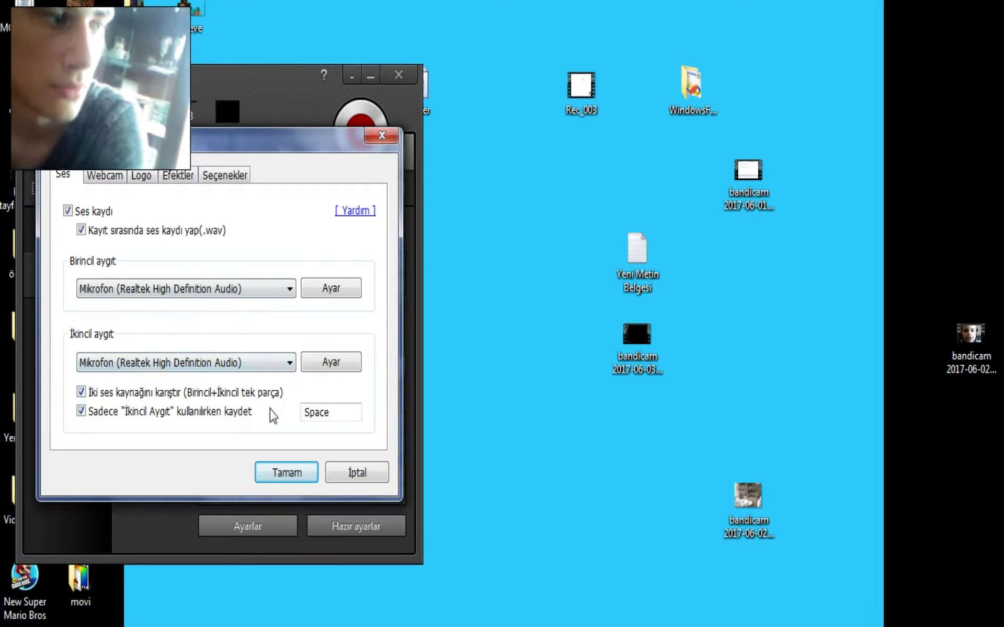
# Set the webcam overlay's video size to 19%.
pyautogui.click(124, 178)
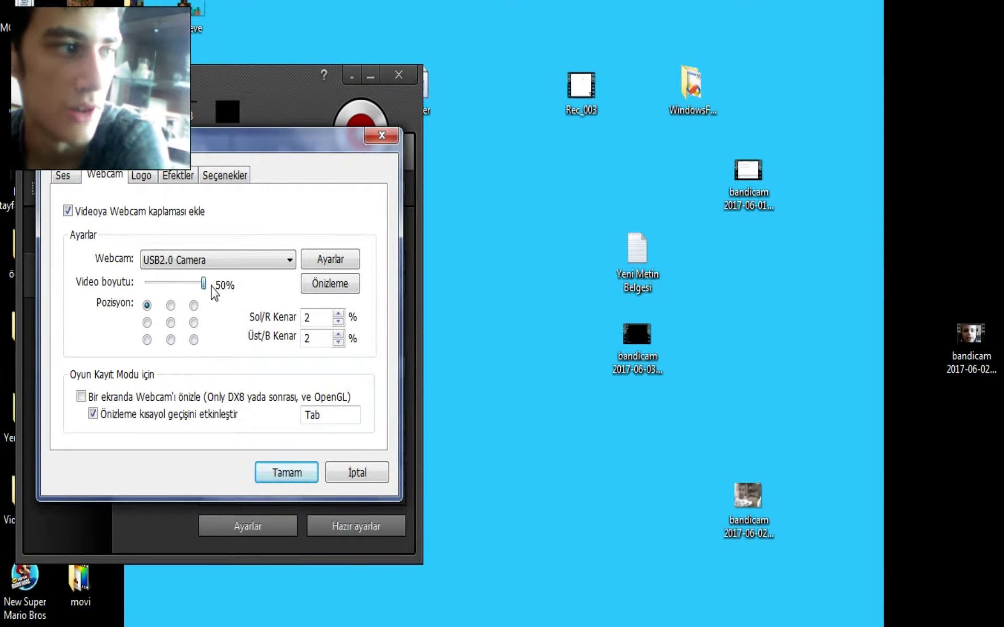
pyautogui.moveTo(204, 287); pyautogui.dragTo(204, 285)
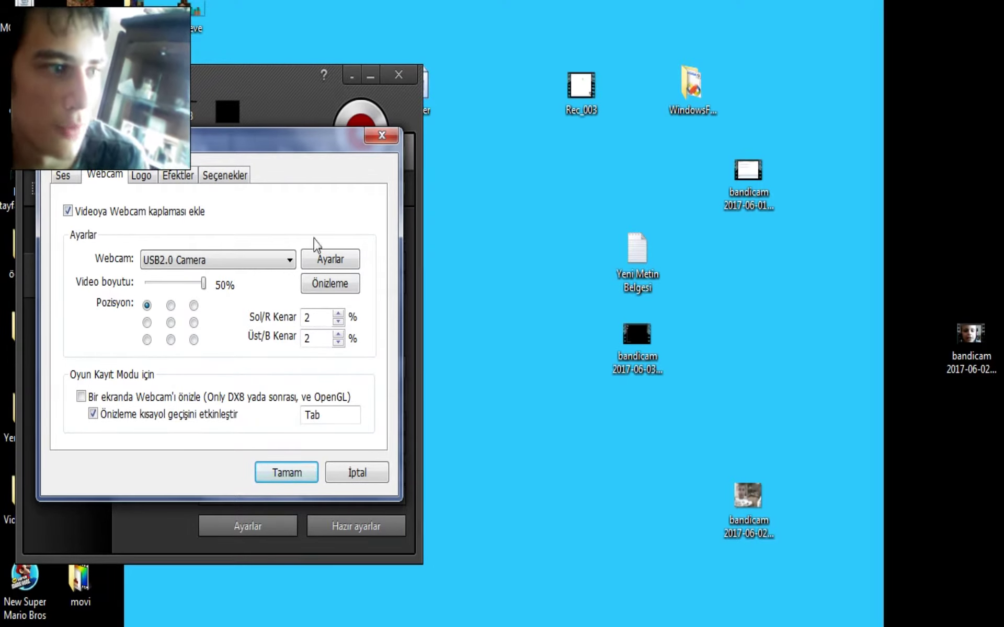
pyautogui.click(157, 283)
pyautogui.click(156, 283)
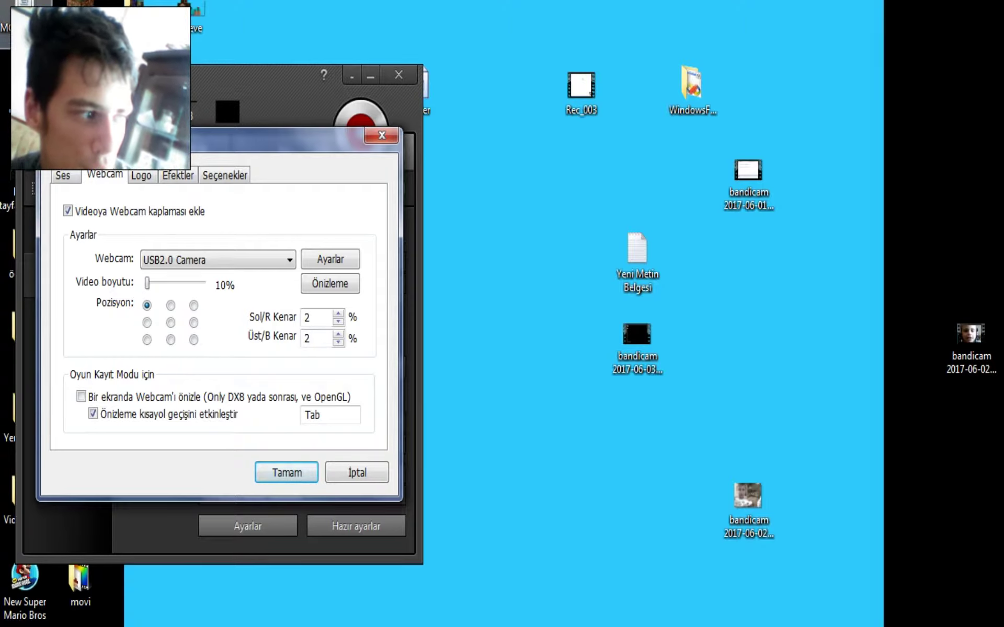
pyautogui.click(158, 284)
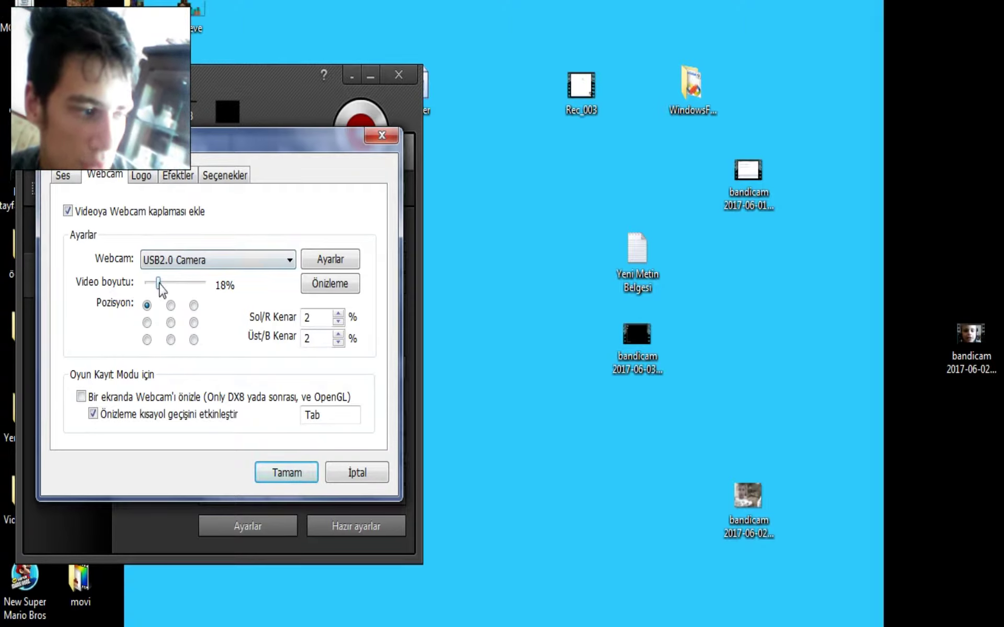
pyautogui.moveTo(158, 283); pyautogui.dragTo(162, 283)
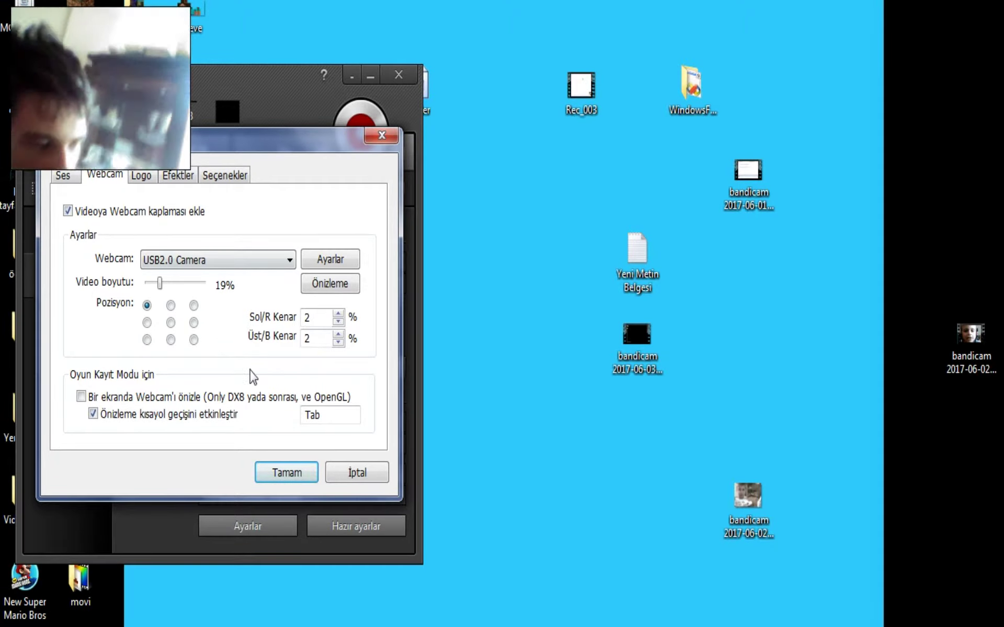
# Enable the mouse click effect and the mouse highlight effect for recordings, and save the settings.
pyautogui.click(147, 181)
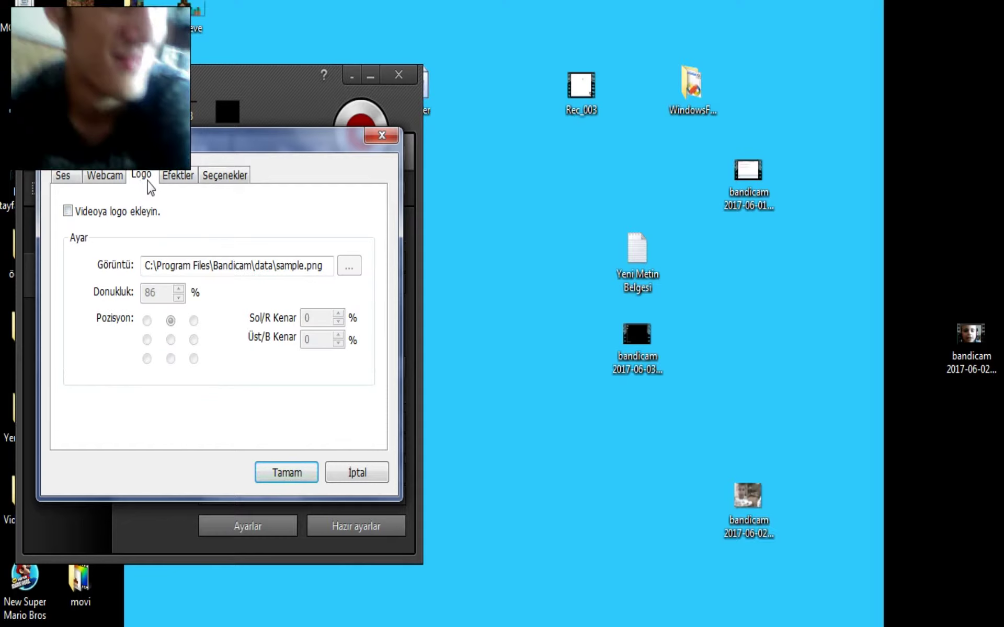
pyautogui.click(176, 178)
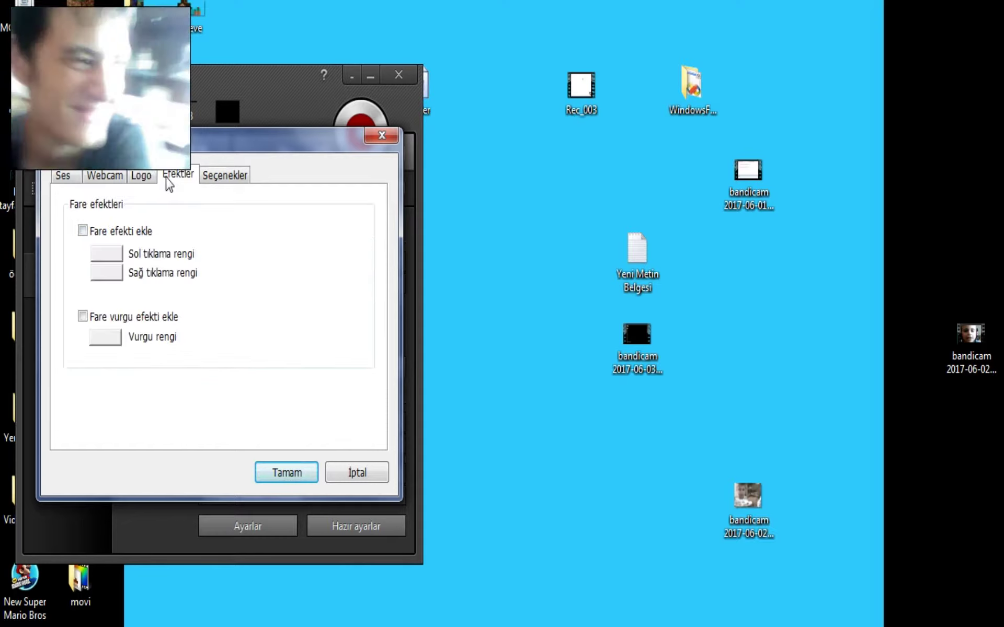
pyautogui.click(83, 230)
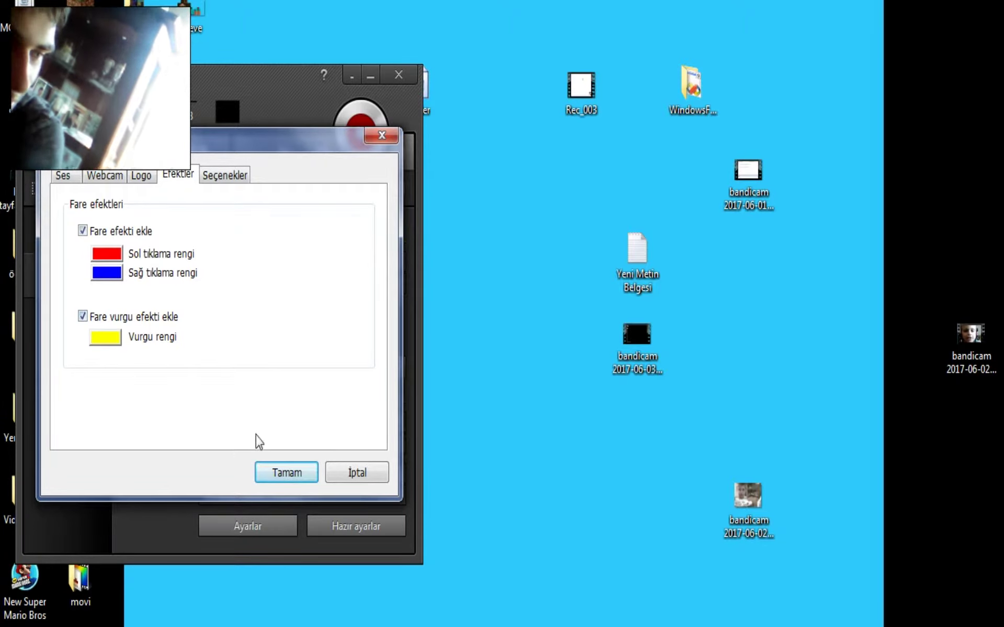
pyautogui.click(285, 472)
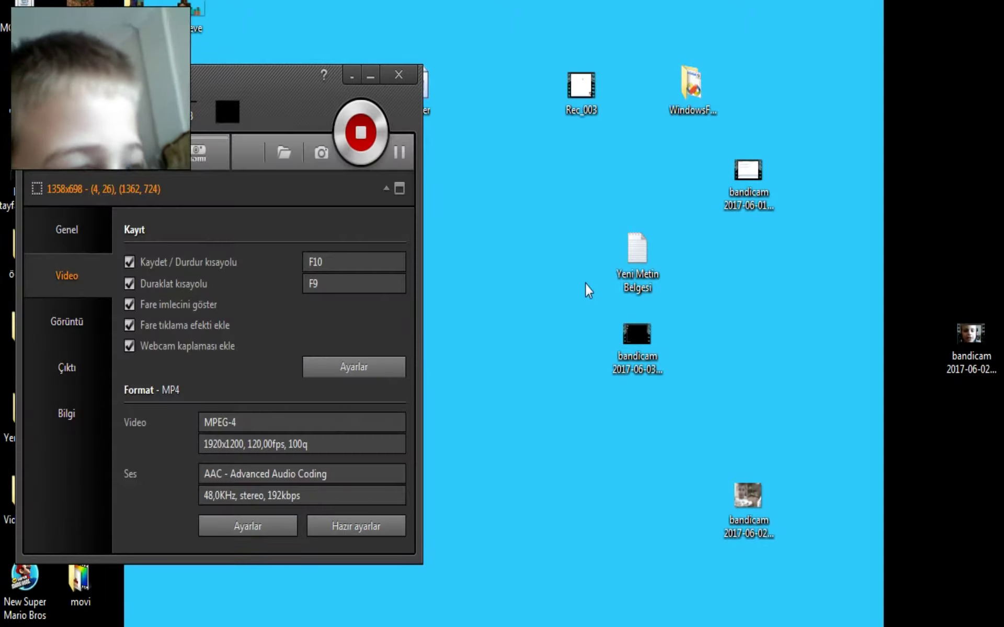
# Test the mouse click effects on the empty desktop and recheck the mouse effect settings.
pyautogui.rightClick(516, 243)
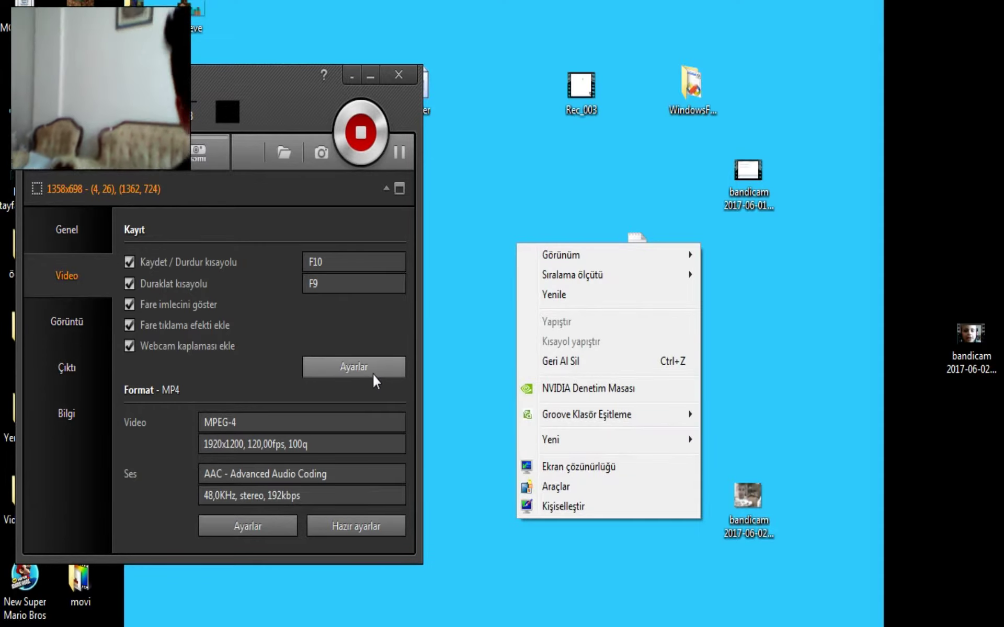
pyautogui.click(369, 372)
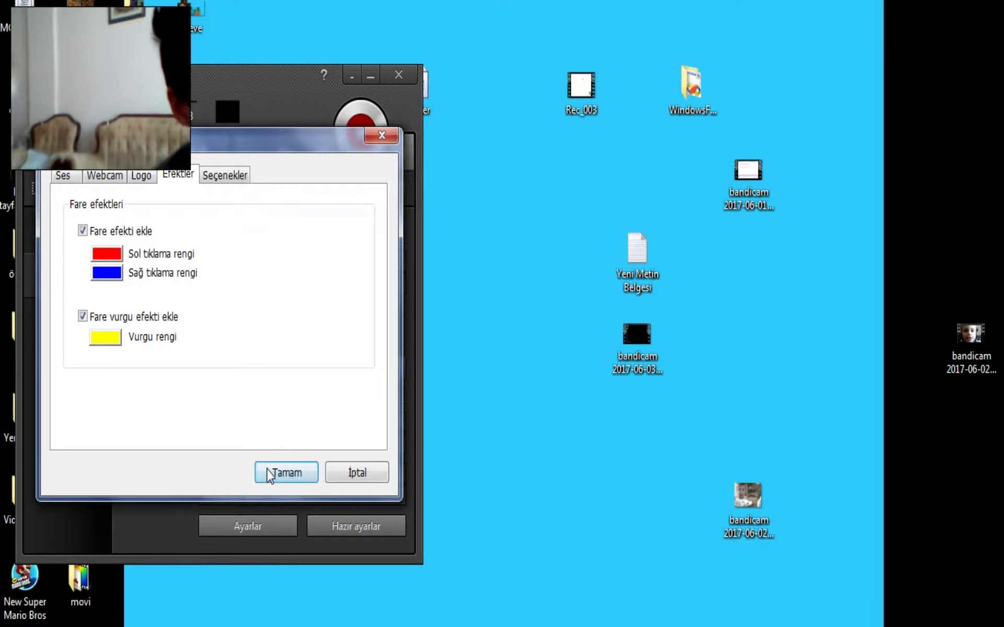
pyautogui.click(267, 471)
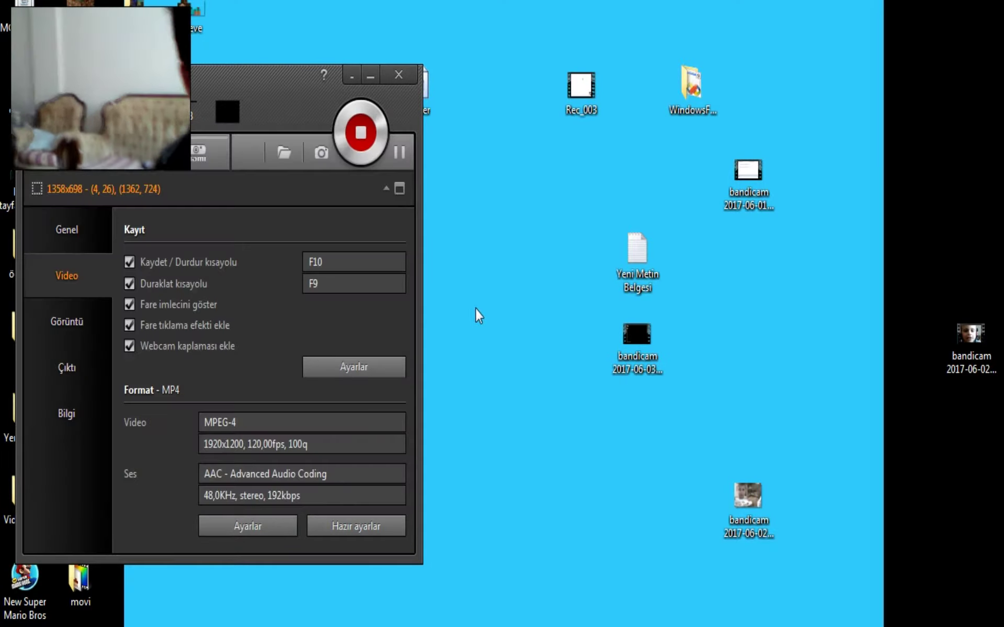
pyautogui.rightClick(501, 290)
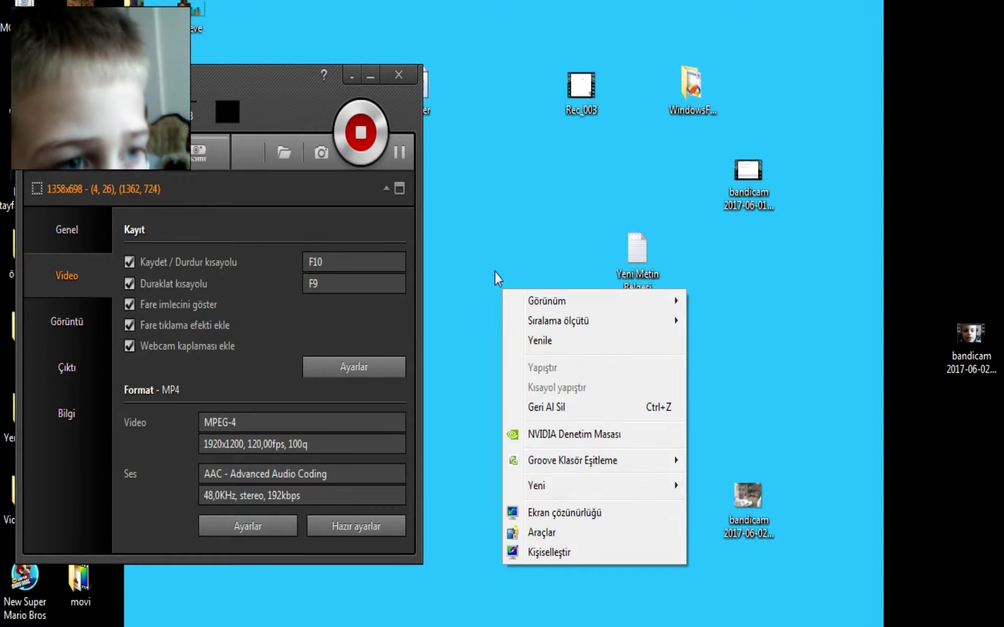
pyautogui.click(494, 270)
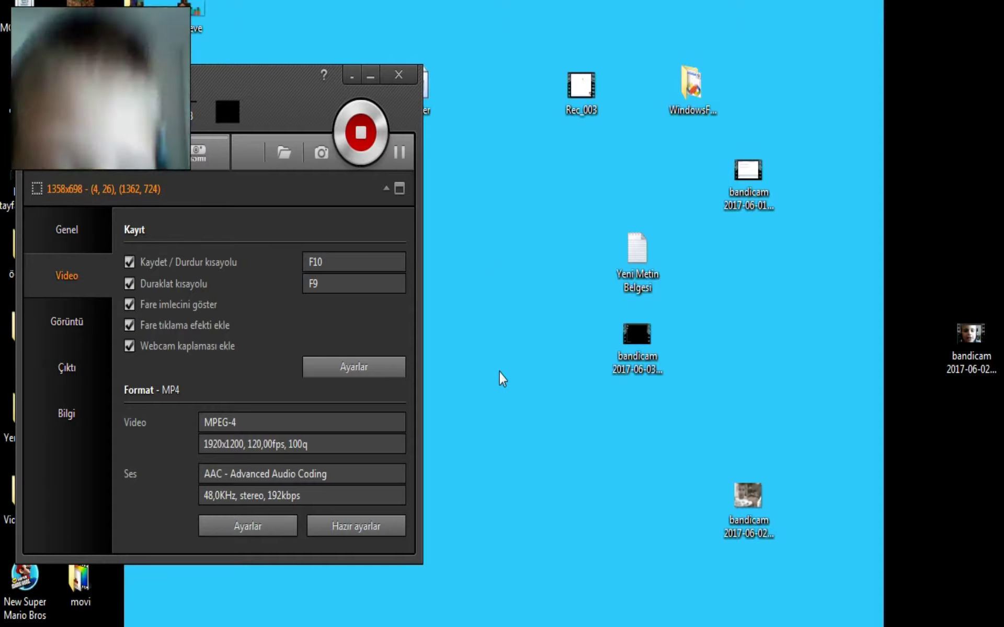
# Set the webcam overlay's position to the centre of the video and save the recording settings.
pyautogui.click(372, 365)
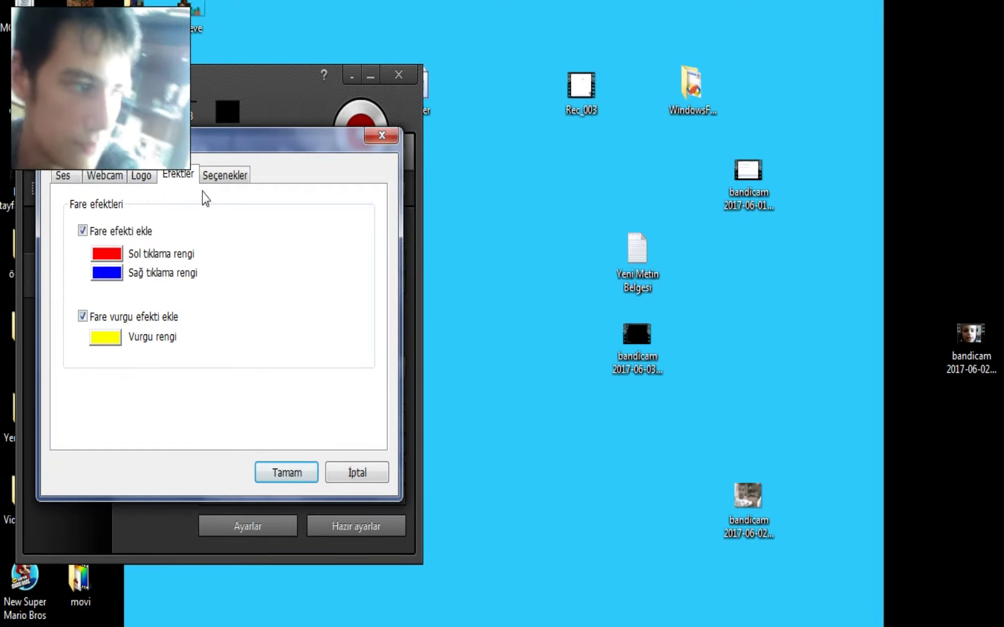
pyautogui.click(228, 181)
pyautogui.click(141, 178)
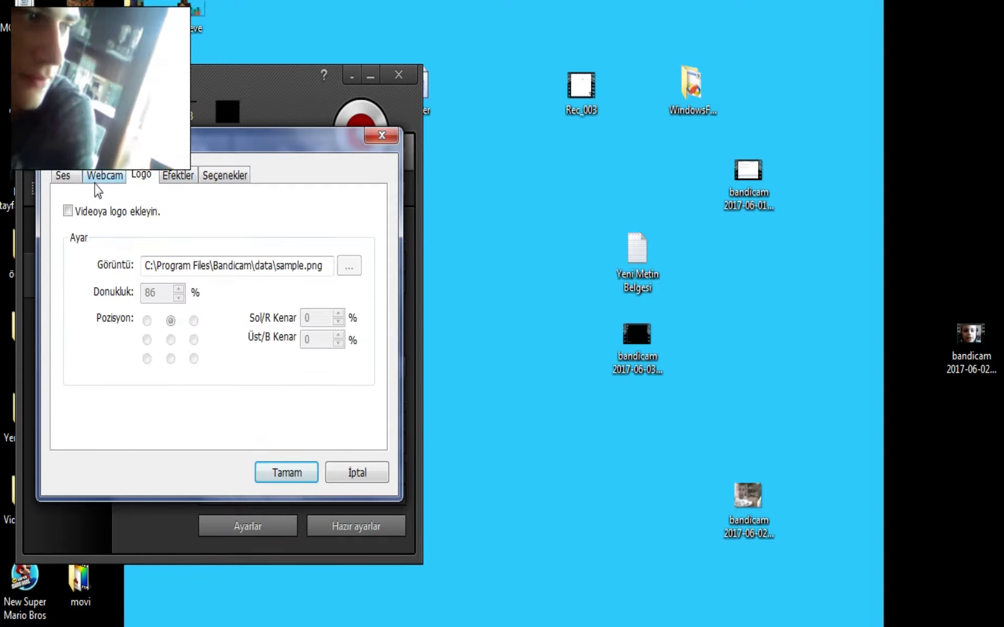
pyautogui.click(94, 179)
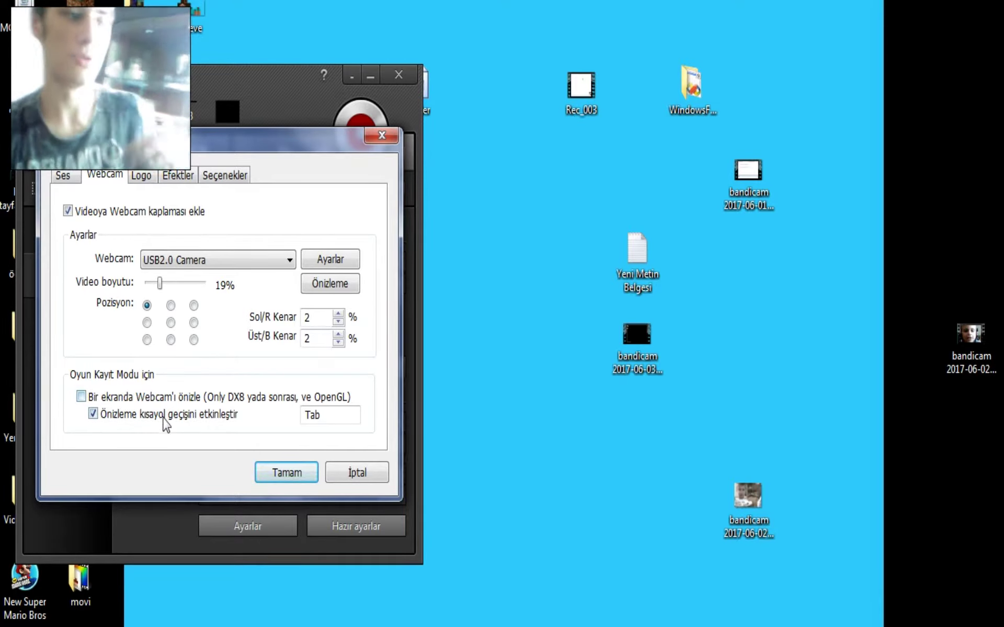
pyautogui.click(172, 324)
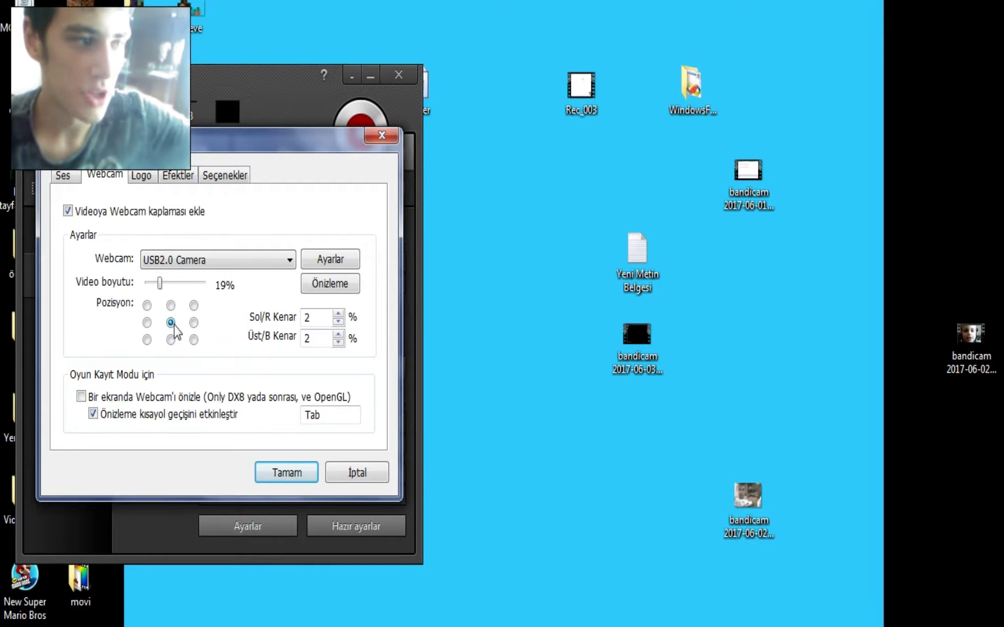
pyautogui.click(172, 341)
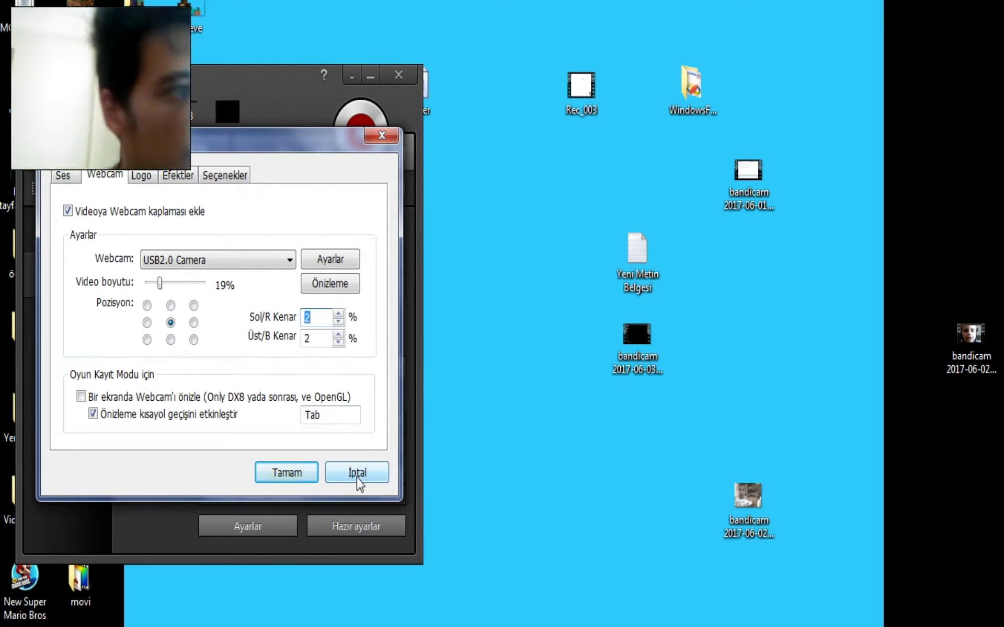
pyautogui.click(298, 472)
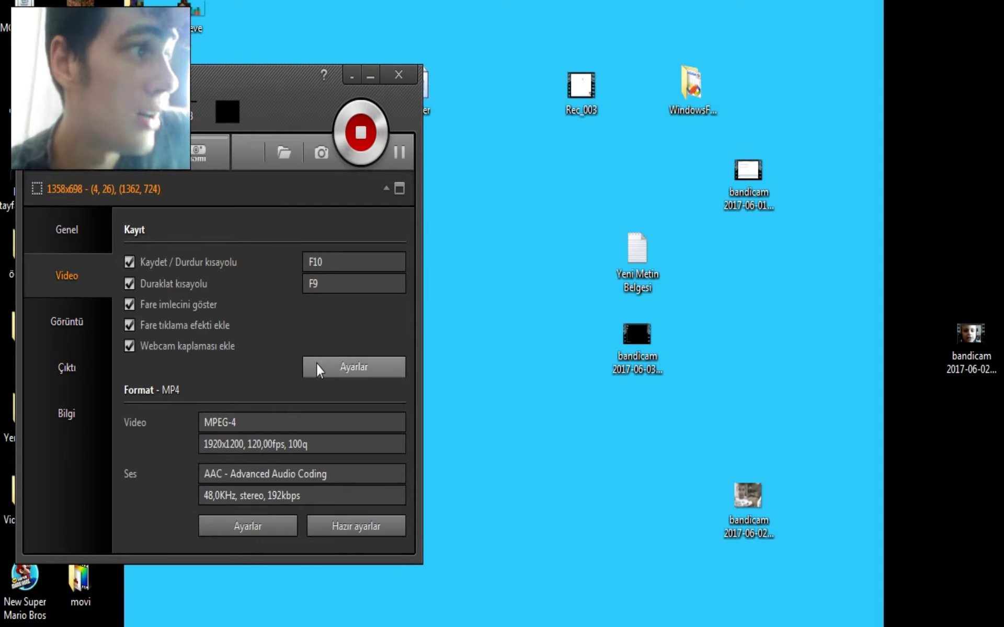
# Turn off the mouse click effect and the cursor display for recordings, and enable both again.
pyautogui.click(164, 328)
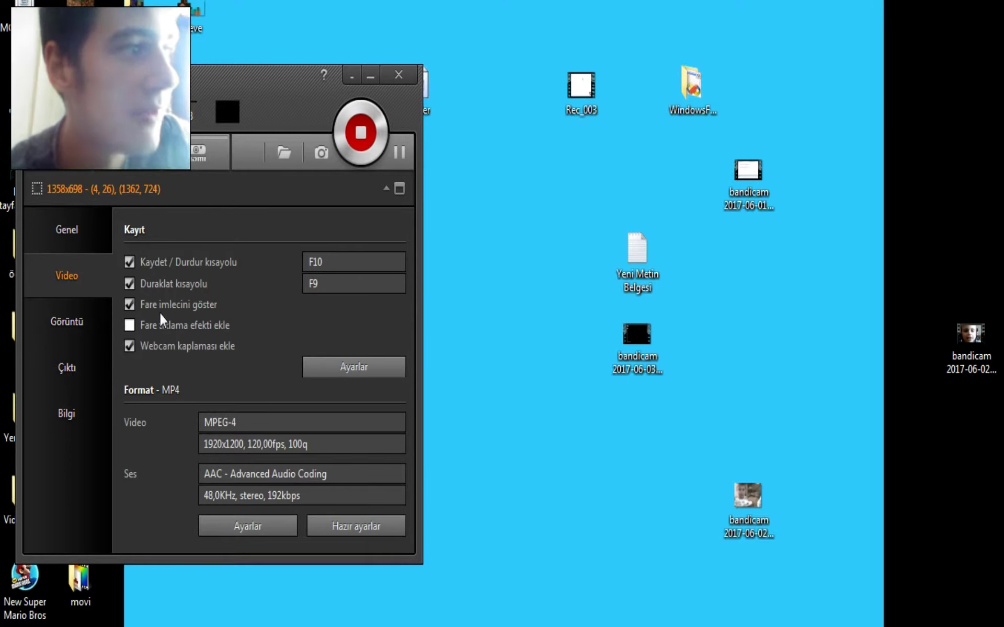
pyautogui.click(154, 308)
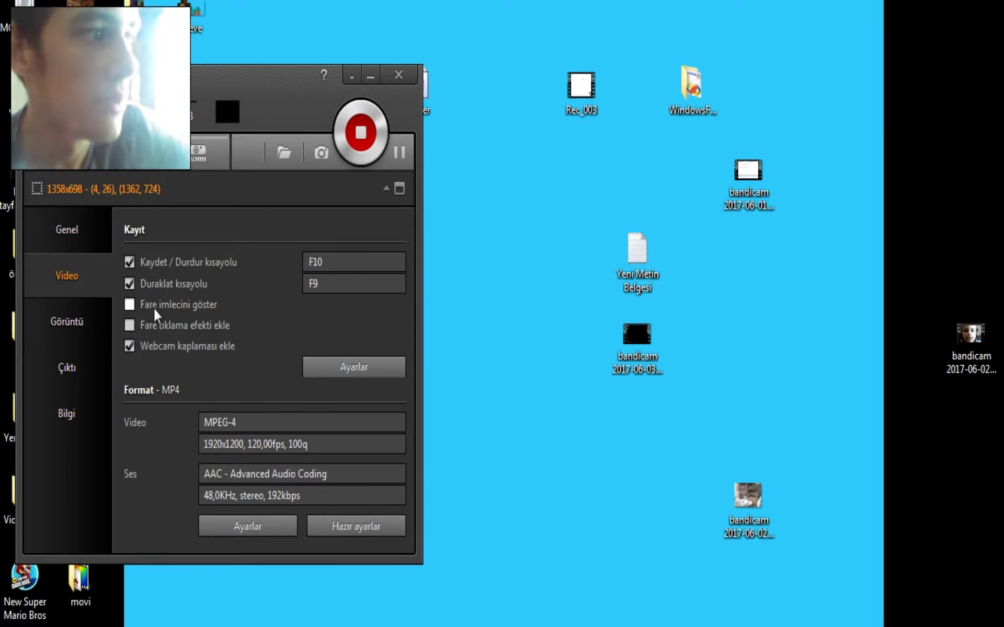
pyautogui.click(158, 324)
pyautogui.click(151, 308)
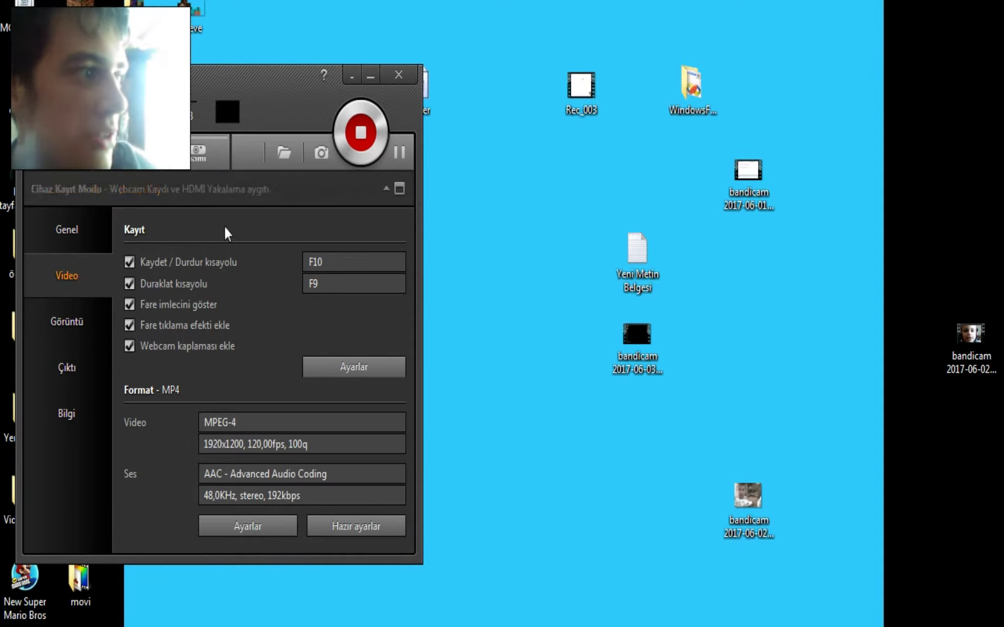
# Try the webcam overlay's positions across the video one by one, and set it to the bottom-right corner of the video.
pyautogui.click(341, 372)
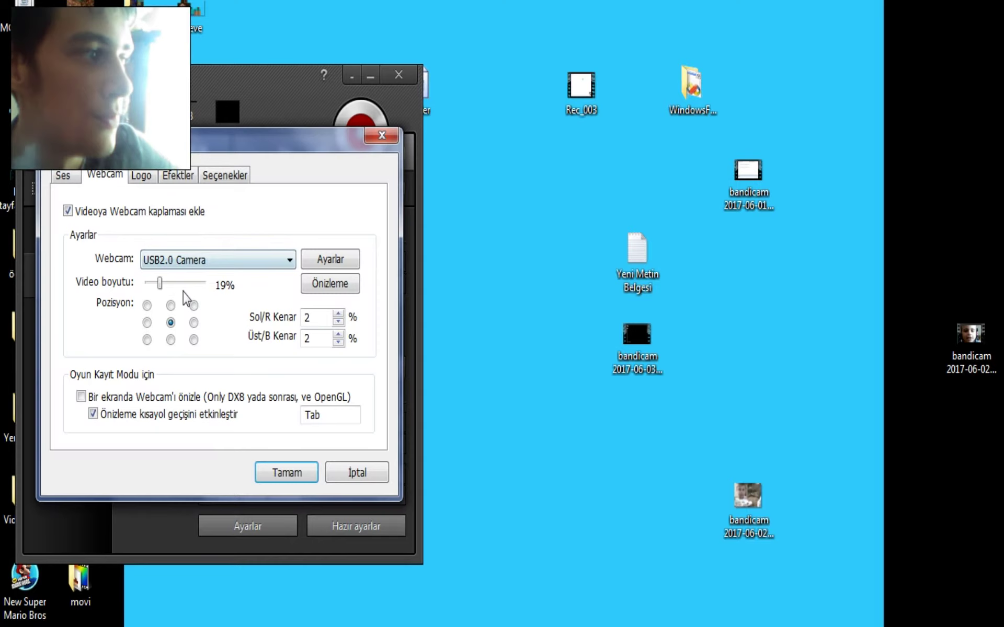
pyautogui.click(147, 305)
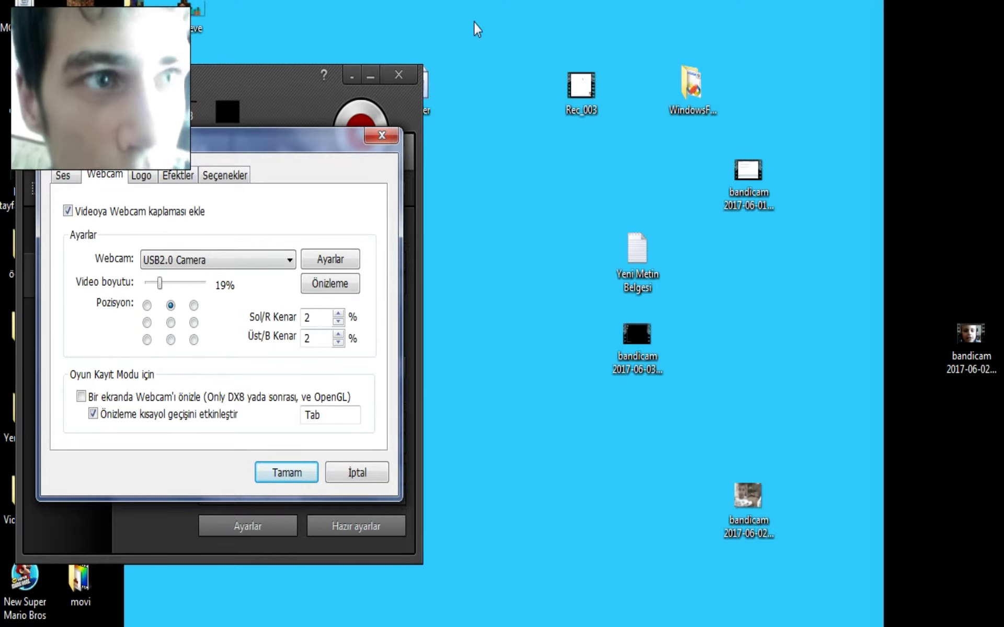
pyautogui.click(193, 306)
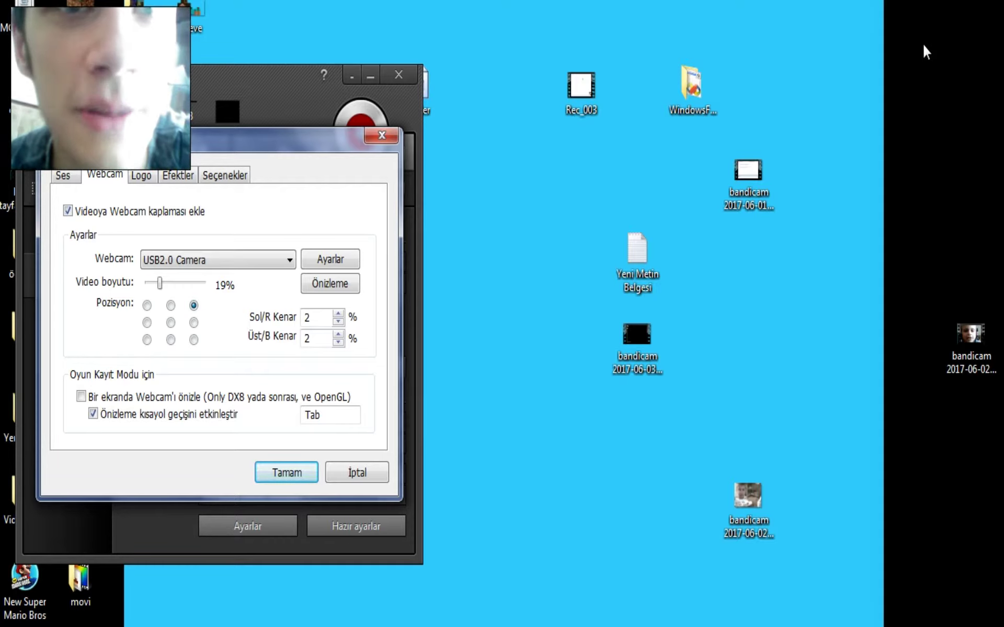
pyautogui.click(147, 323)
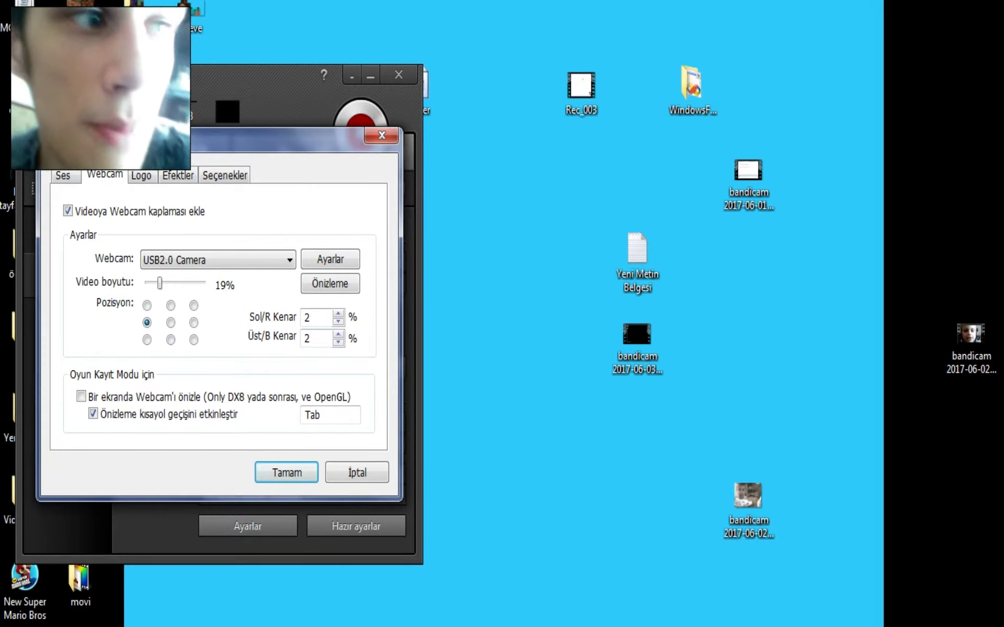
pyautogui.click(171, 322)
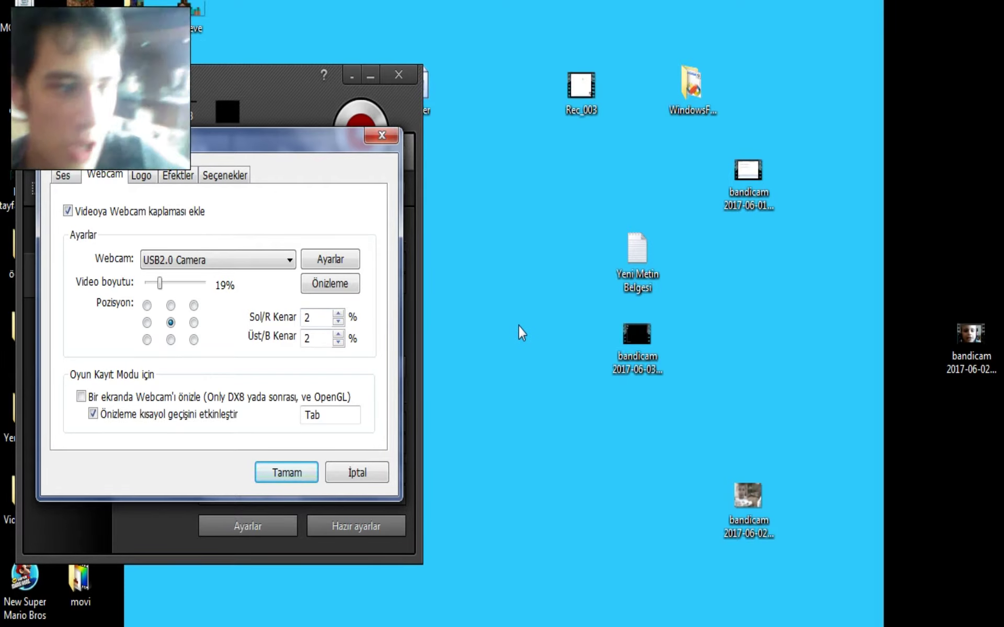
pyautogui.click(193, 322)
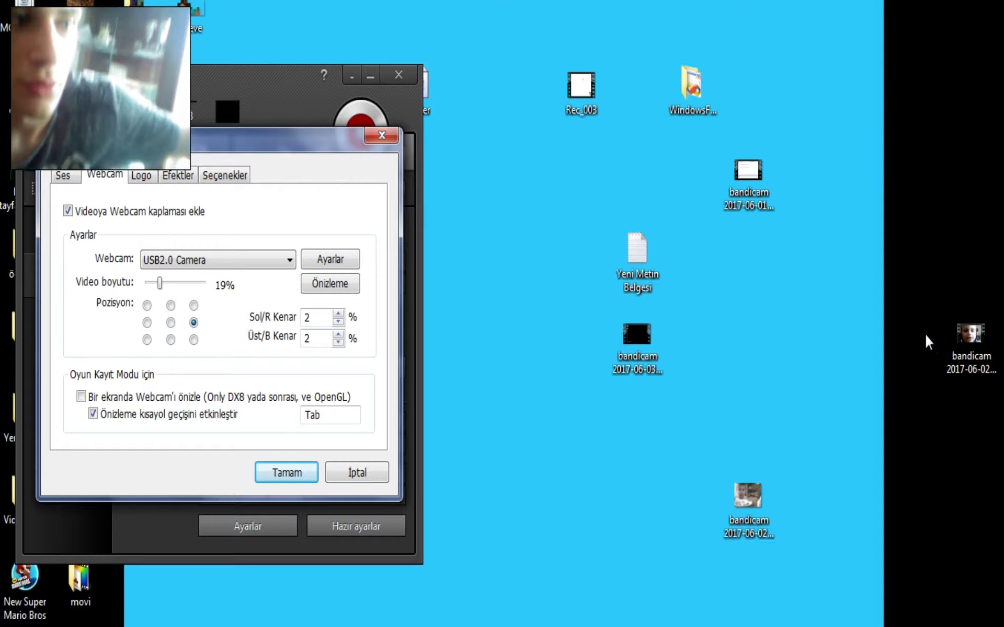
pyautogui.click(147, 340)
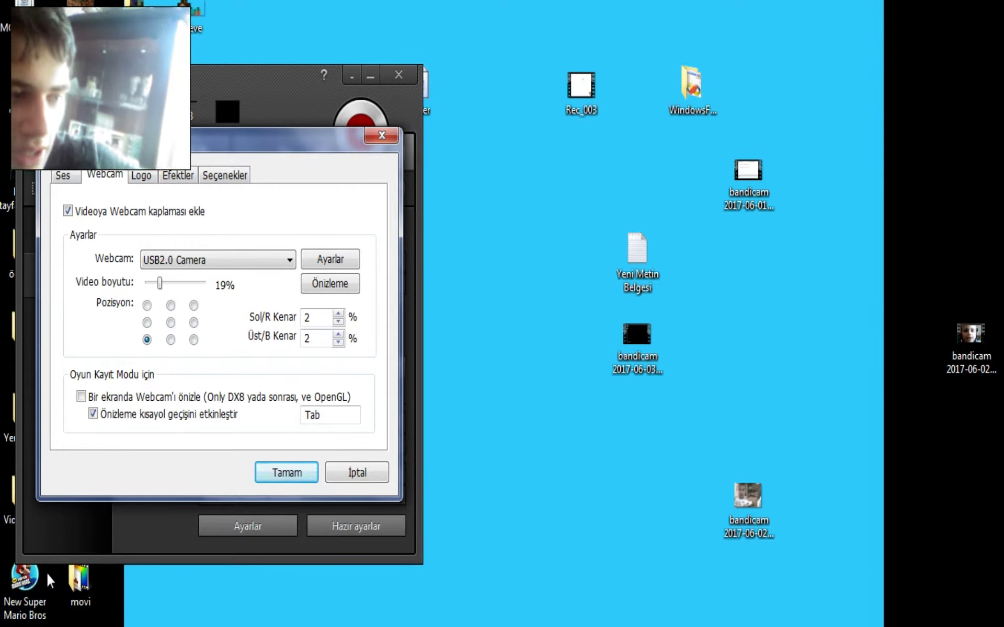
pyautogui.click(166, 343)
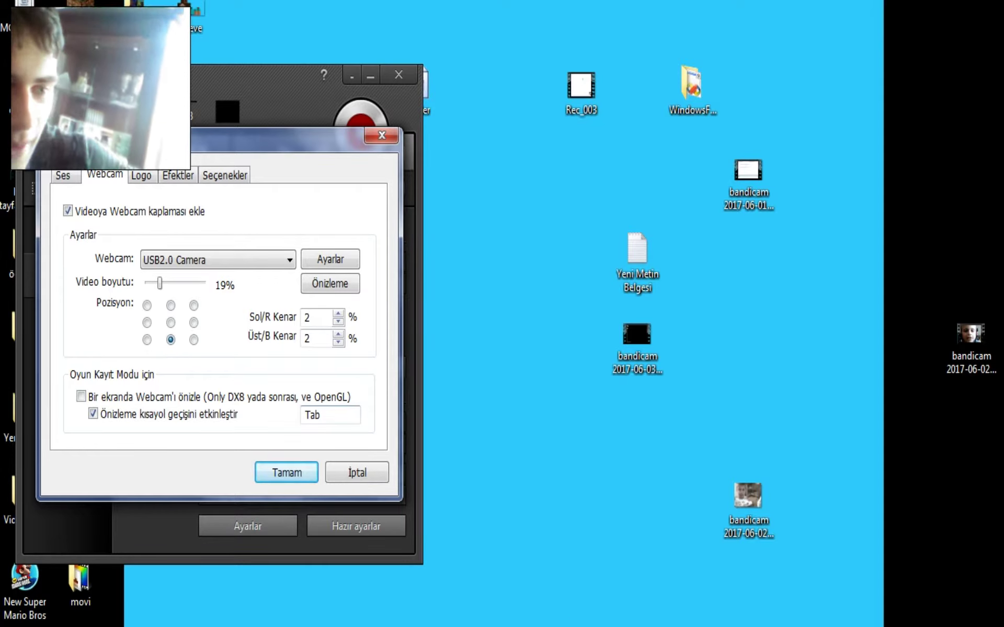
pyautogui.click(193, 340)
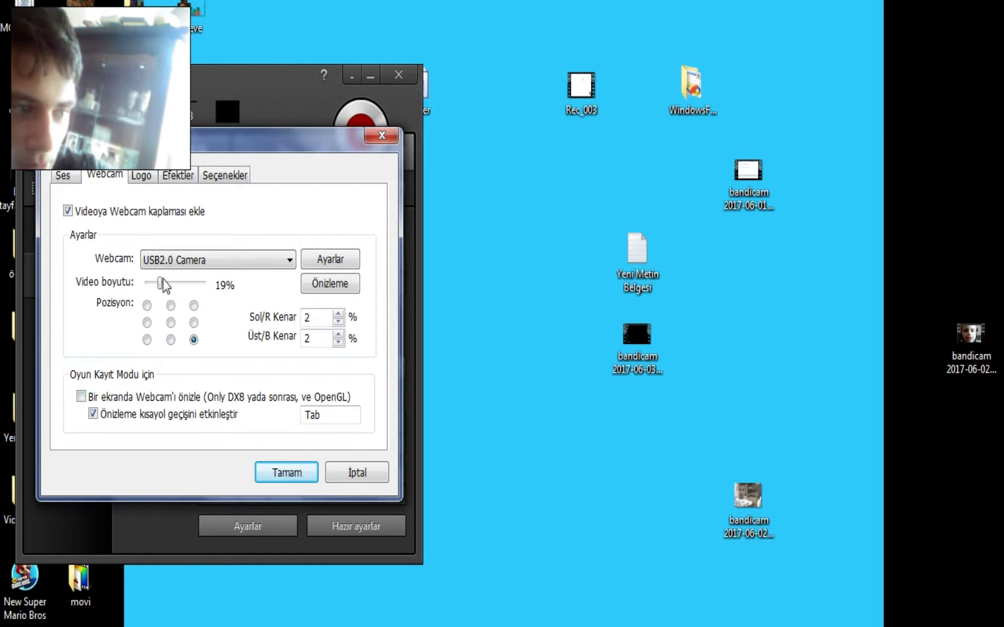
# Try the webcam overlay's video size at 50% and 10%, and set it back to 19%.
pyautogui.moveTo(160, 286); pyautogui.dragTo(205, 297)
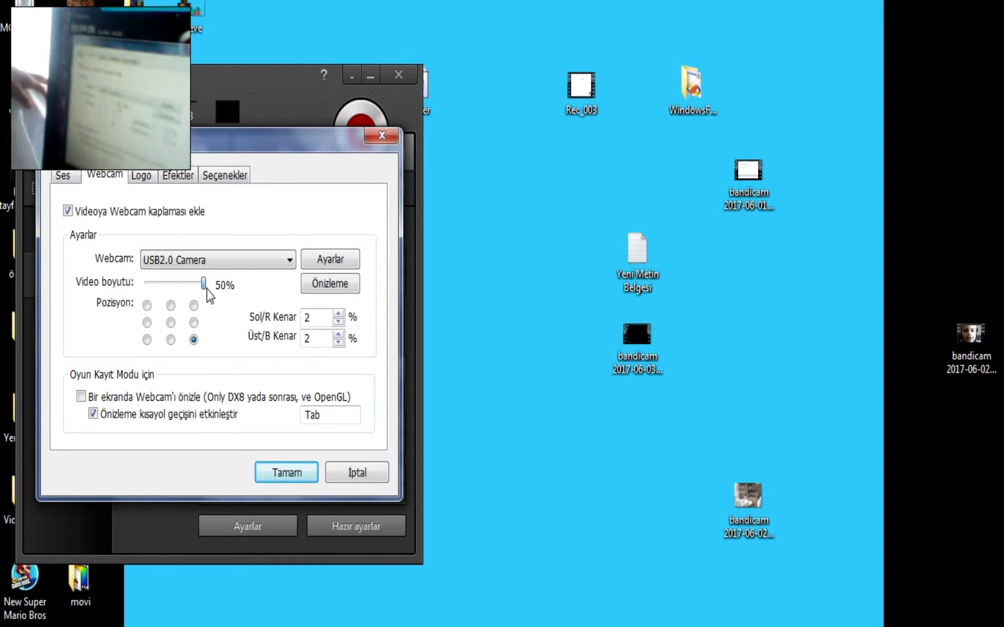
pyautogui.moveTo(207, 289); pyautogui.dragTo(205, 289)
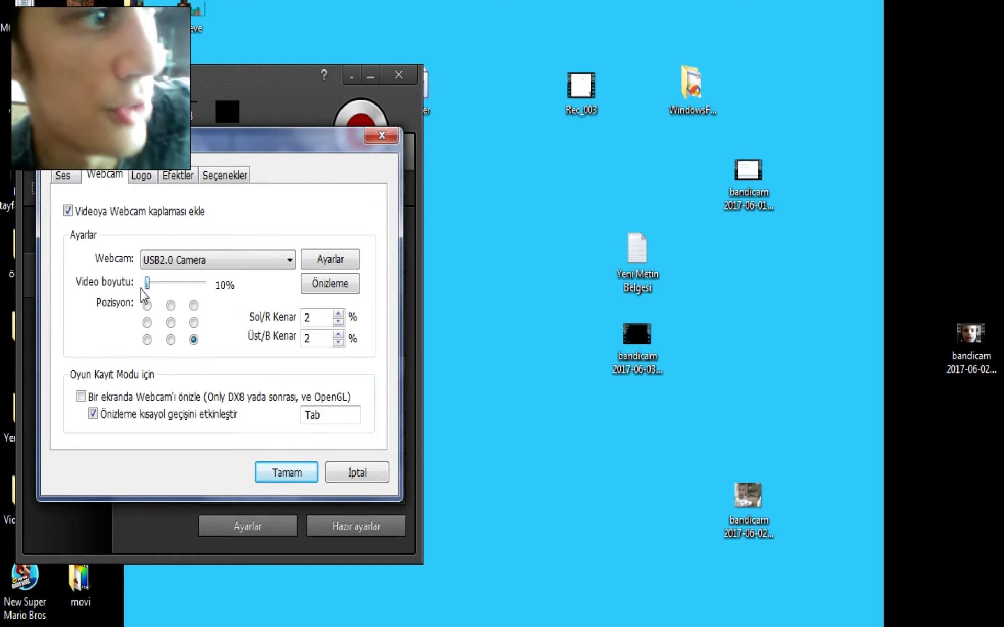
pyautogui.moveTo(142, 288); pyautogui.dragTo(158, 287)
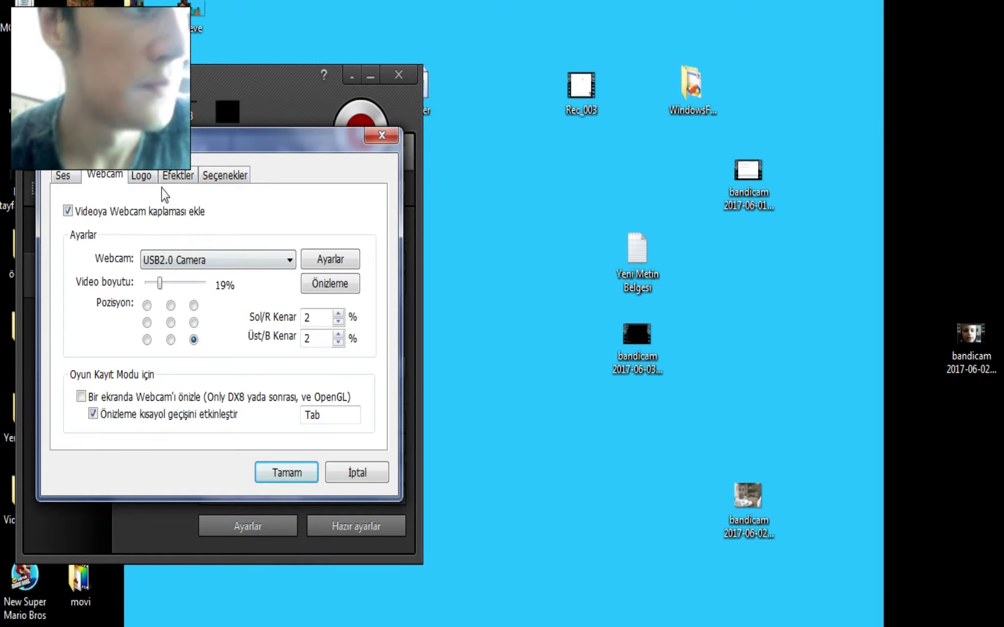
# Look through the logo and audio recording settings, and return to the webcam settings.
pyautogui.click(142, 176)
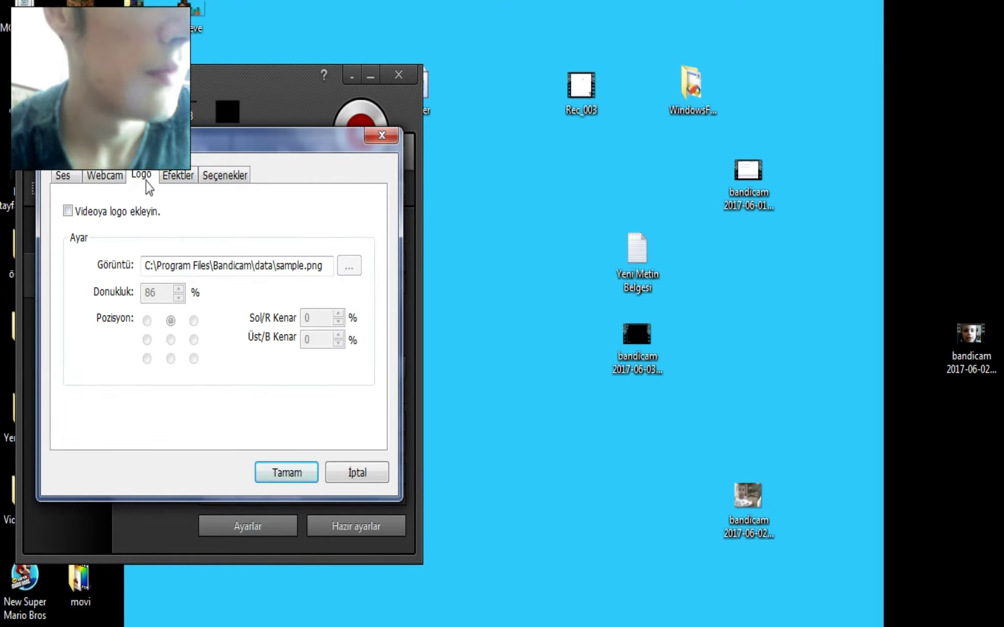
pyautogui.click(113, 177)
pyautogui.click(64, 176)
pyautogui.click(107, 176)
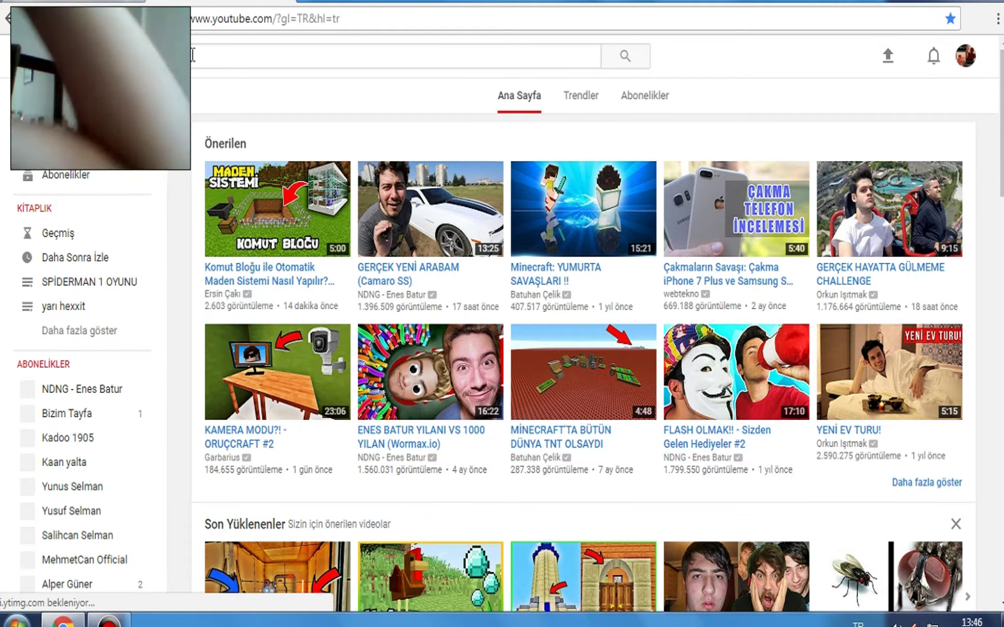
# Switch to YouTube in the browser and enter the beginning of a channel's name in the video search.
pyautogui.click(220, 60)
pyautogui.write('ygyo')
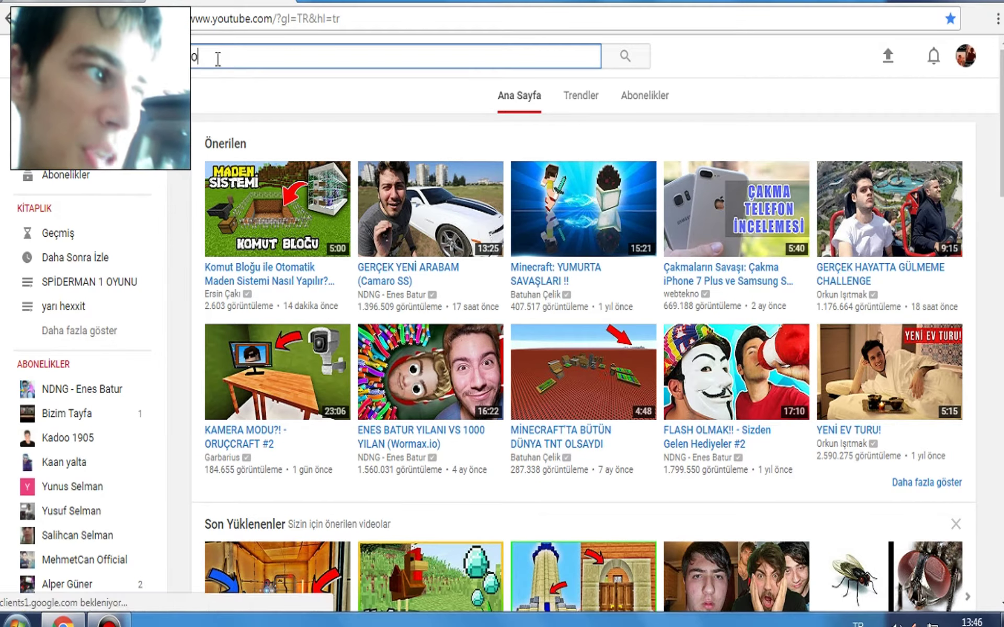
pyautogui.write(' yu')
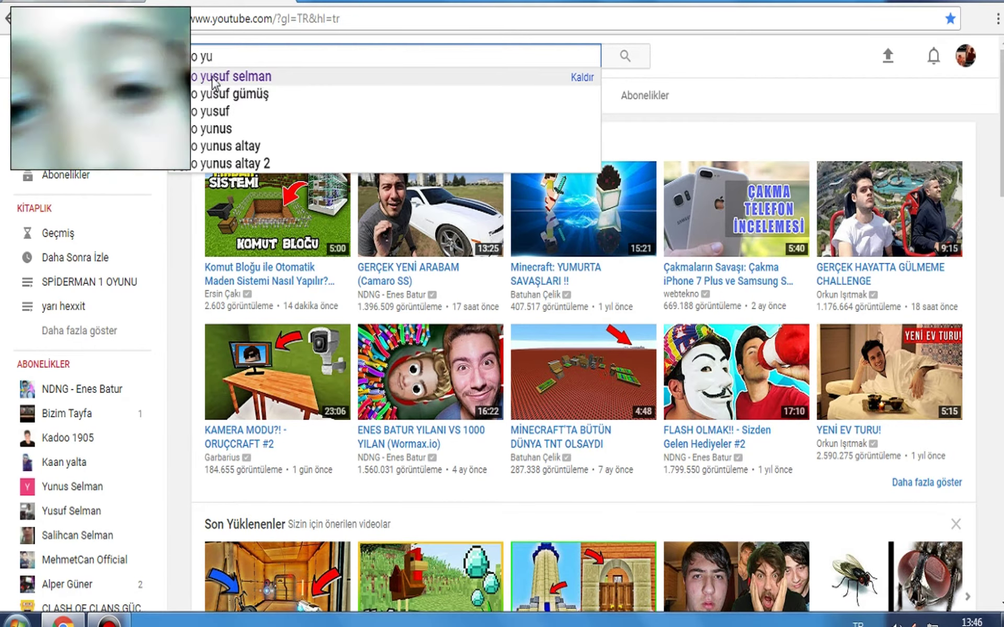